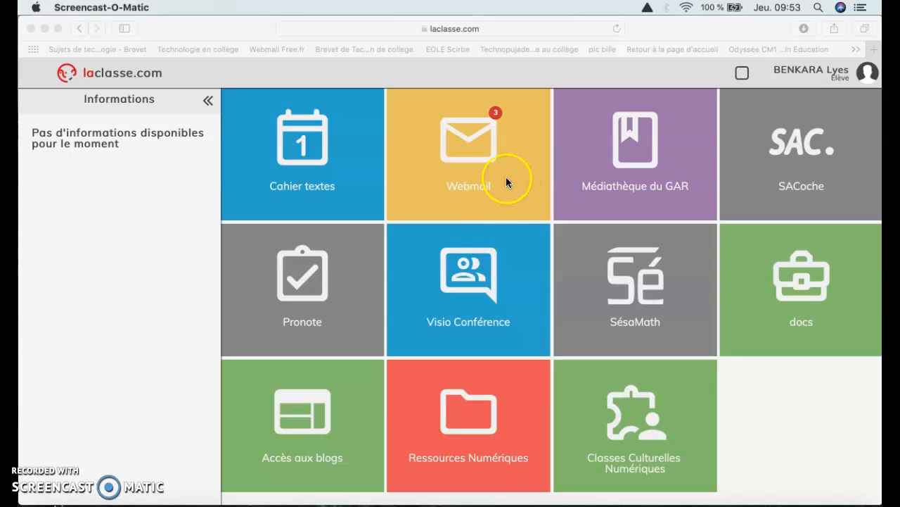
# - Dismiss the backup notification and view the student's profile details from the account menu
pyautogui.click(848, 51)
pyautogui.click(814, 73)
pyautogui.click(814, 73)
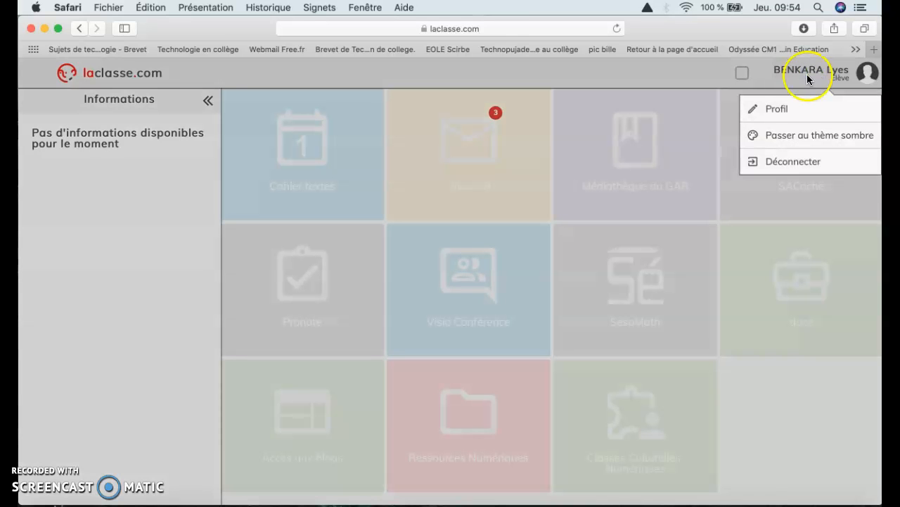
pyautogui.click(781, 110)
pyautogui.scroll(-1, 501, 287)
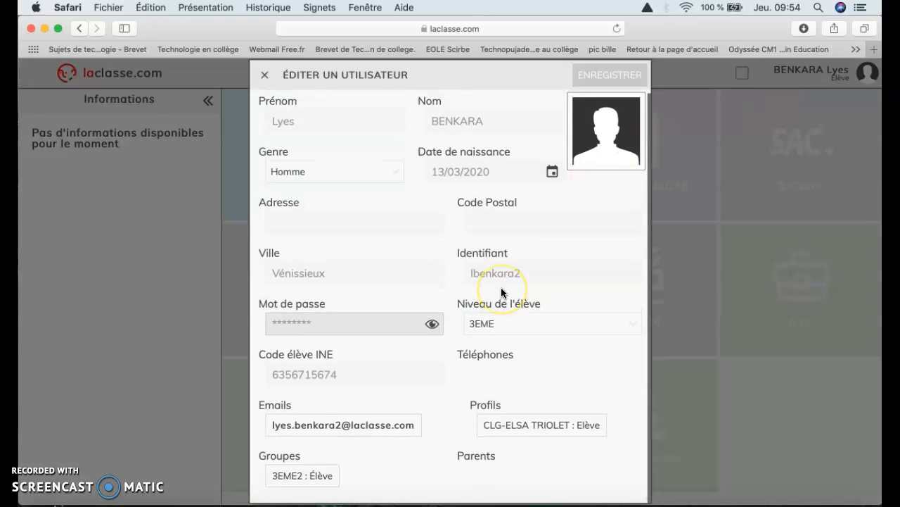
# - Close the profile details and open the Webmail service from the portal
pyautogui.click(264, 74)
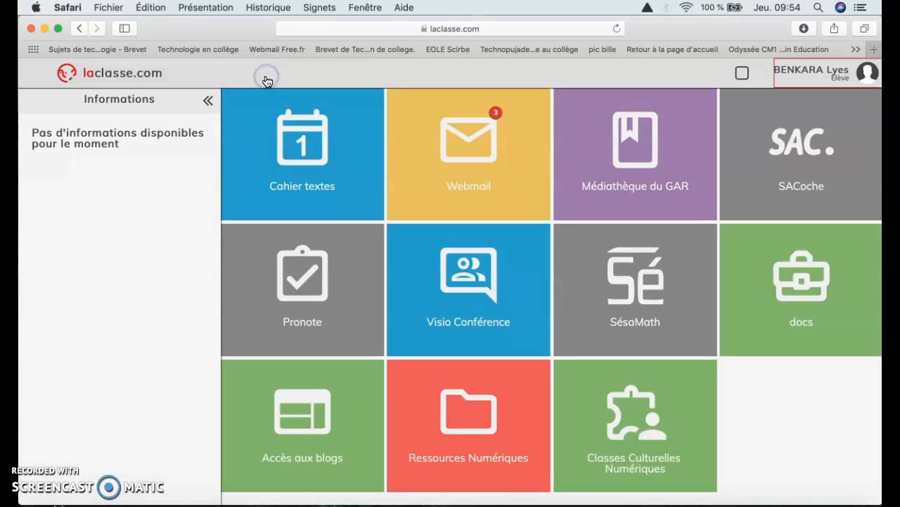
pyautogui.click(508, 180)
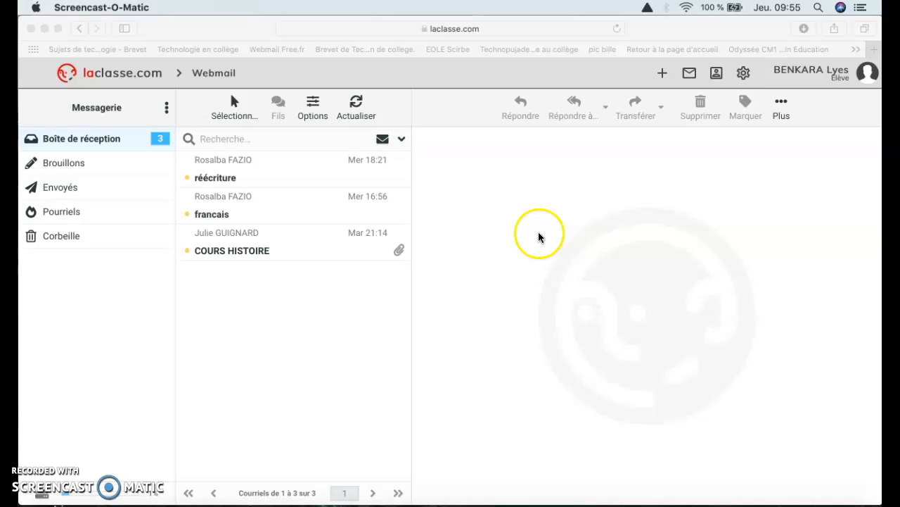
pyautogui.click(665, 75)
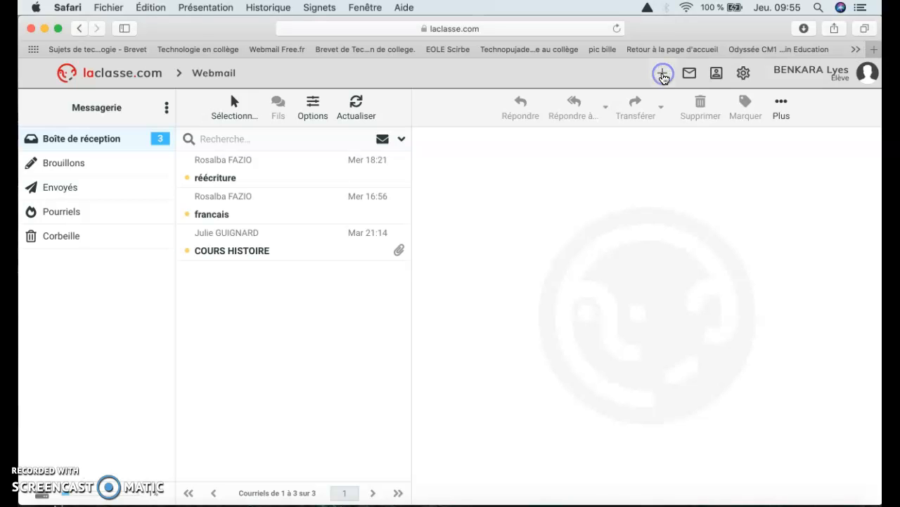
# - Open a blank new message and move through its subject, body and recipient fields
pyautogui.click(663, 76)
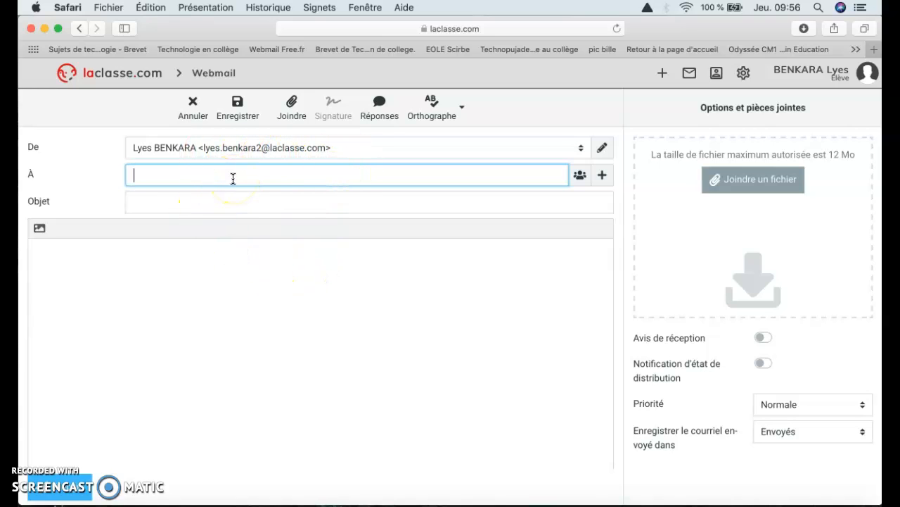
pyautogui.click(169, 203)
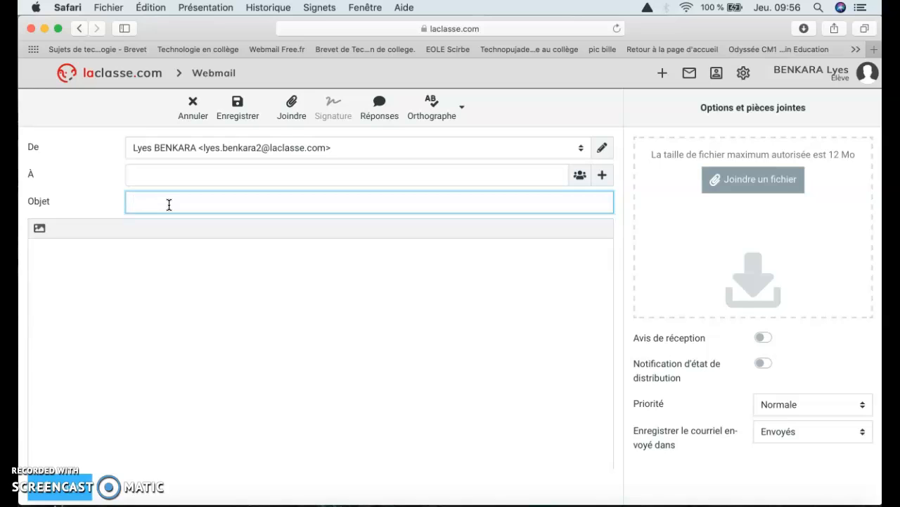
pyautogui.click(114, 277)
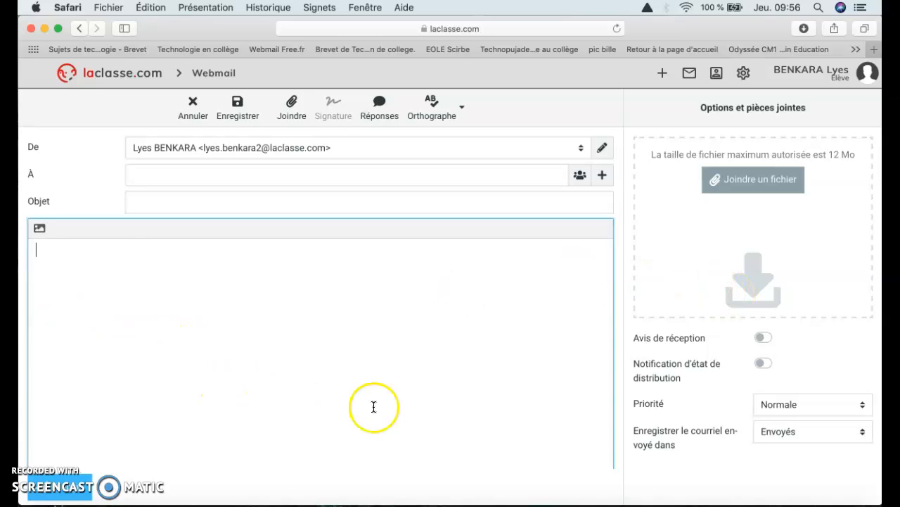
pyautogui.click(174, 175)
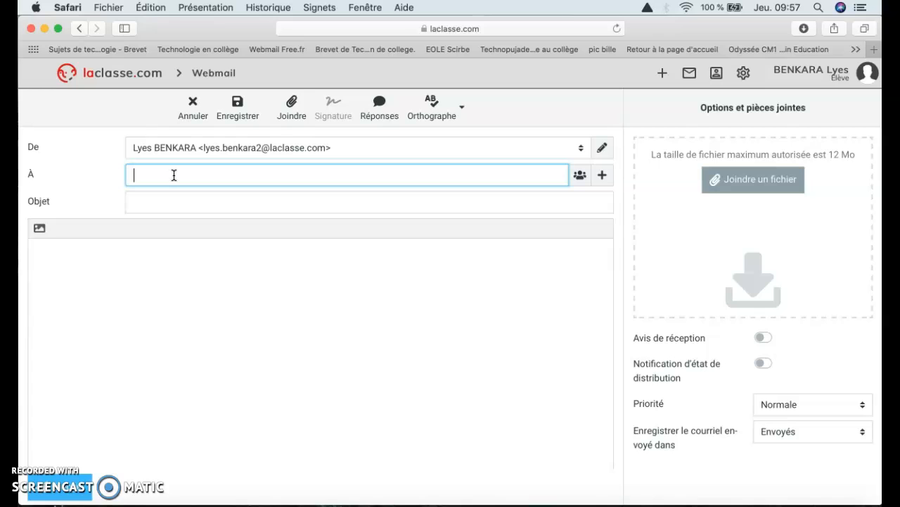
# - Search the À field by class group, then first name, then surname, and pick the first matching contact
pyautogui.write('3EME2')
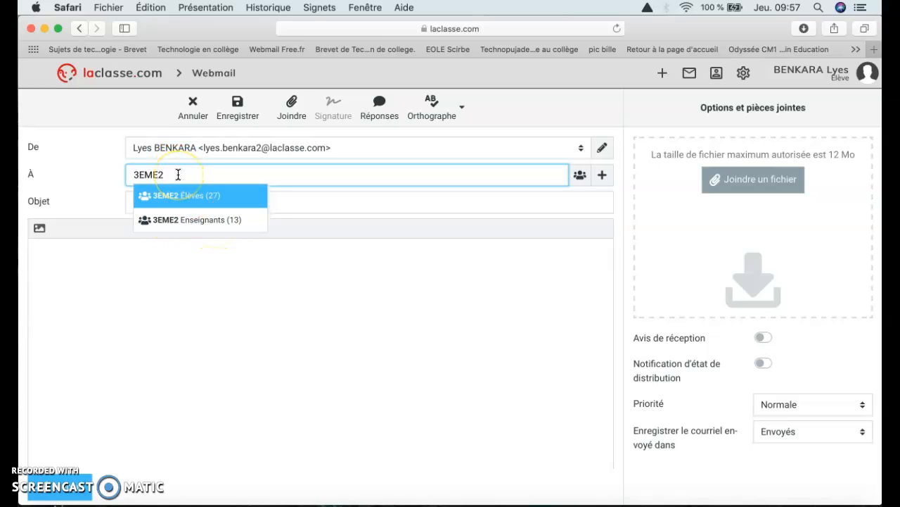
pyautogui.press('BackSpace')
pyautogui.press('BackSpace')
pyautogui.press('BackSpace')
pyautogui.press('BackSpace')
pyautogui.press('BackSpace')
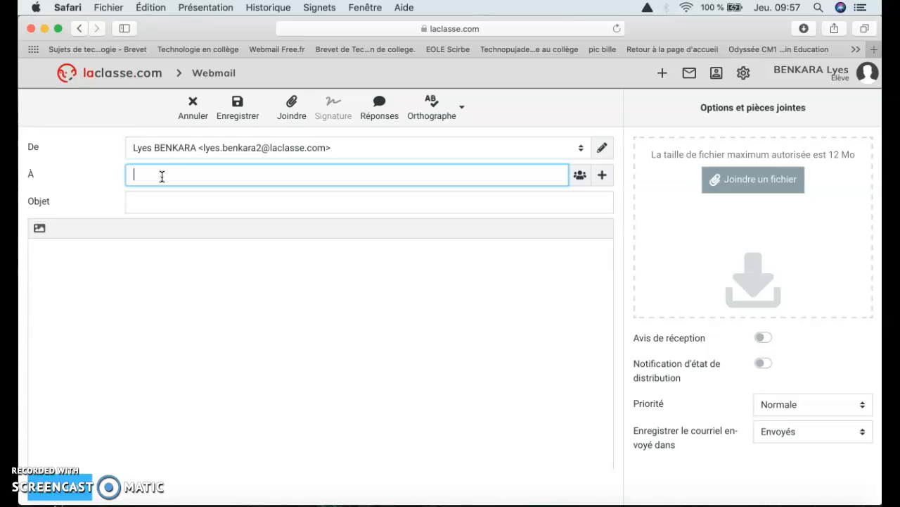
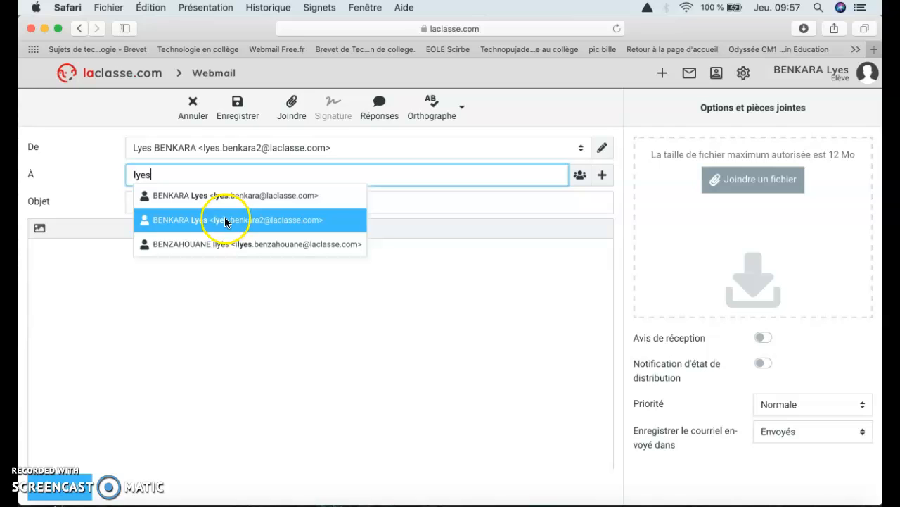
pyautogui.click(149, 179)
pyautogui.click(177, 175)
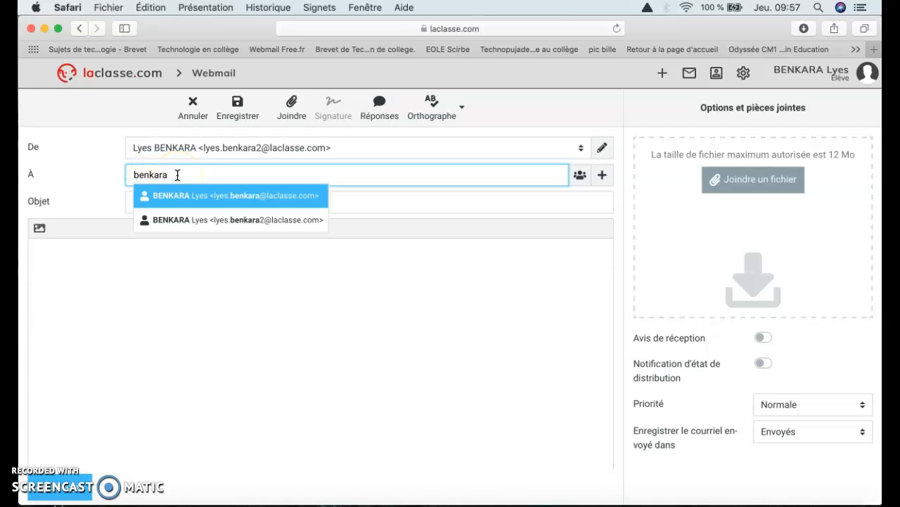
pyautogui.click(207, 197)
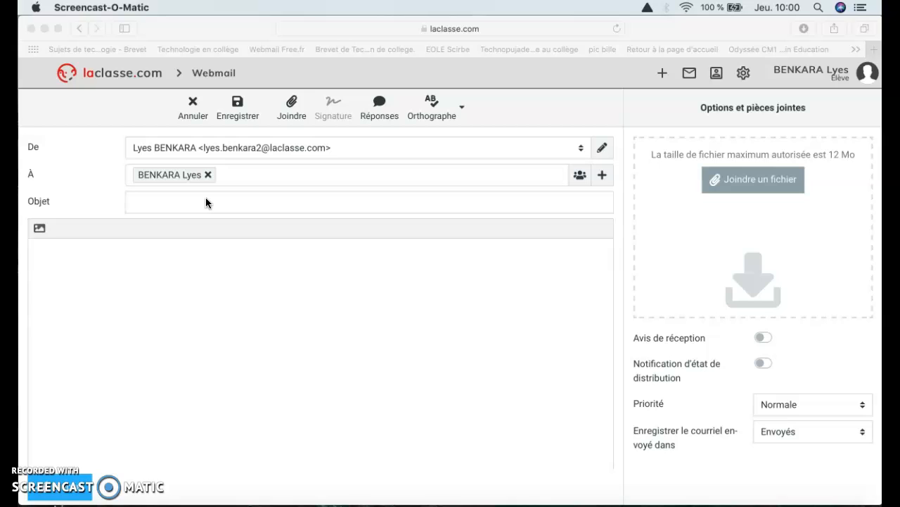
# - Enter 'mon travail à rendre semaine 1' in the Objet field, then move to the body
pyautogui.click(206, 202)
pyautogui.write('mon travail')
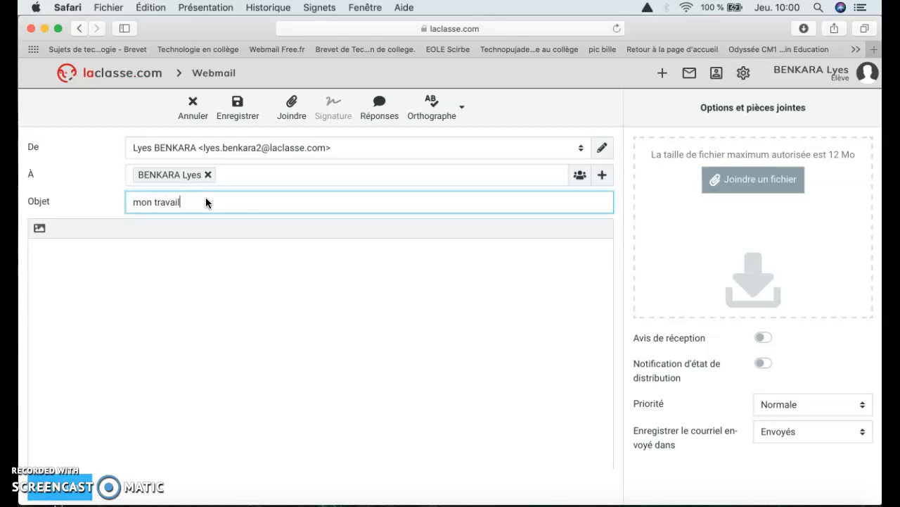
pyautogui.write(' à rendre semaine 1')
pyautogui.click(131, 263)
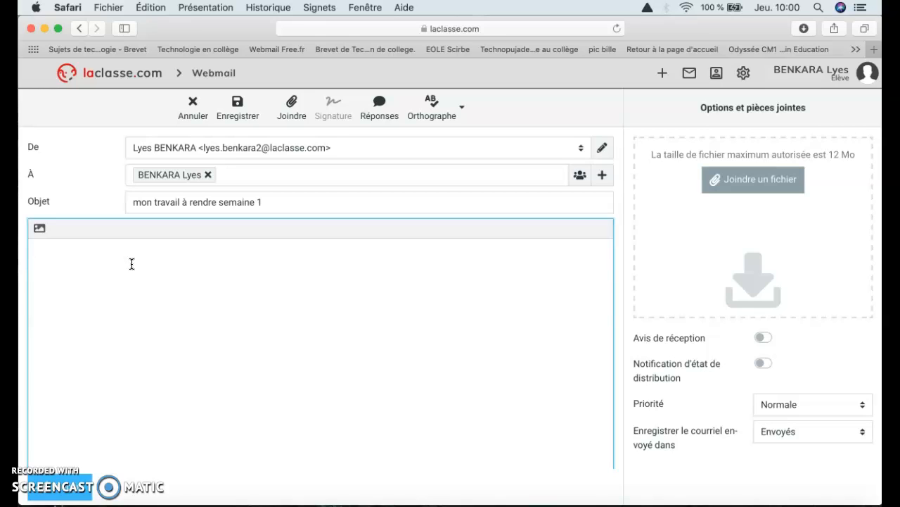
# - Write Bonjour, 'Voici mon travail à rendre cette semaine.', Cordialement and the student's surname
pyautogui.write('Bonjour')
pyautogui.write('Voici mon travail')
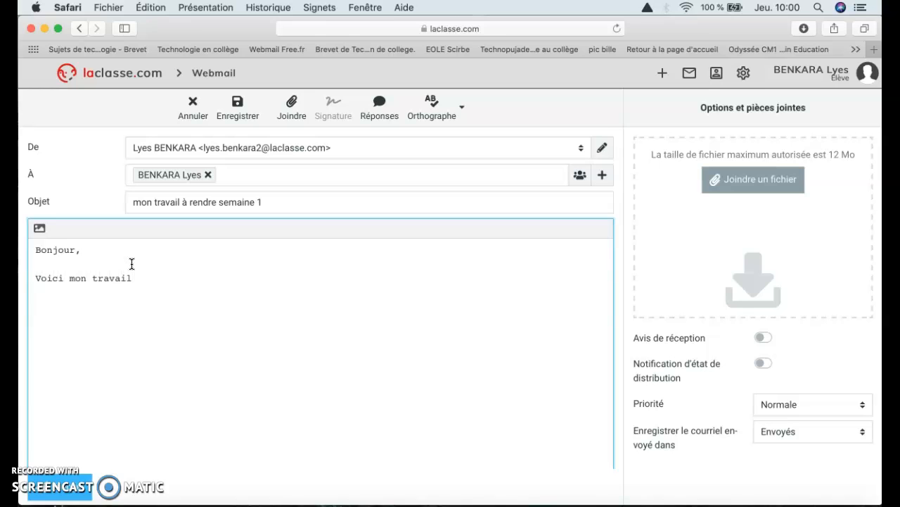
pyautogui.write(' à rendre cette semaine.')
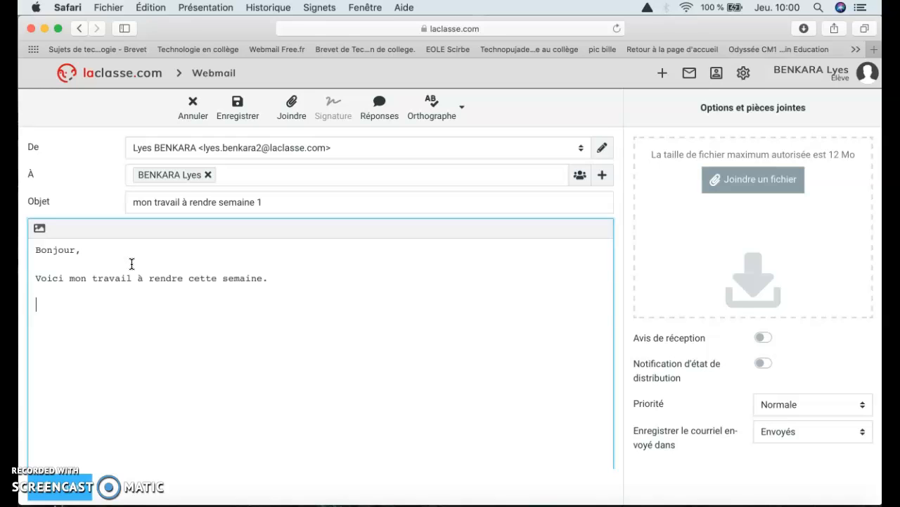
pyautogui.write('rdielem')
pyautogui.write('emen')
pyautogui.write(' BENKARA')
pyautogui.click(197, 358)
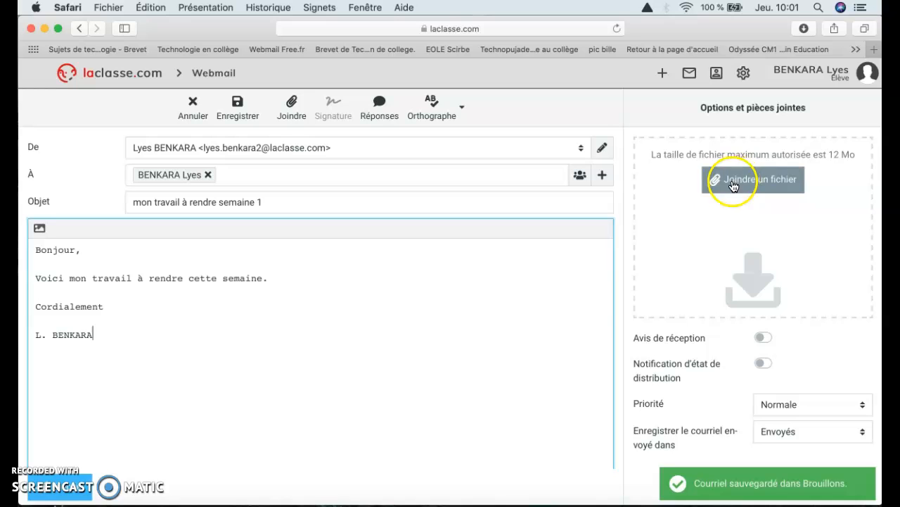
# - Attach 'A lire 4ème3.pdf' from the Documents folder through Joindre un fichier
pyautogui.click(745, 181)
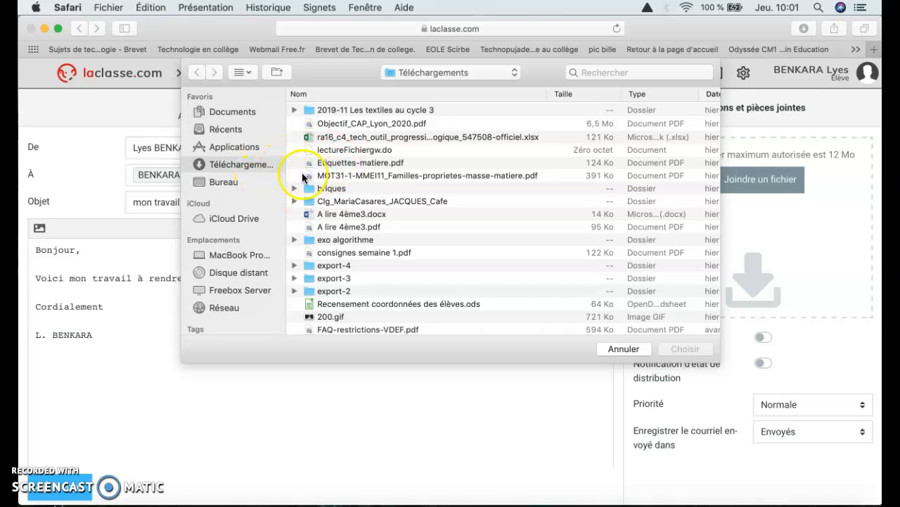
pyautogui.click(225, 129)
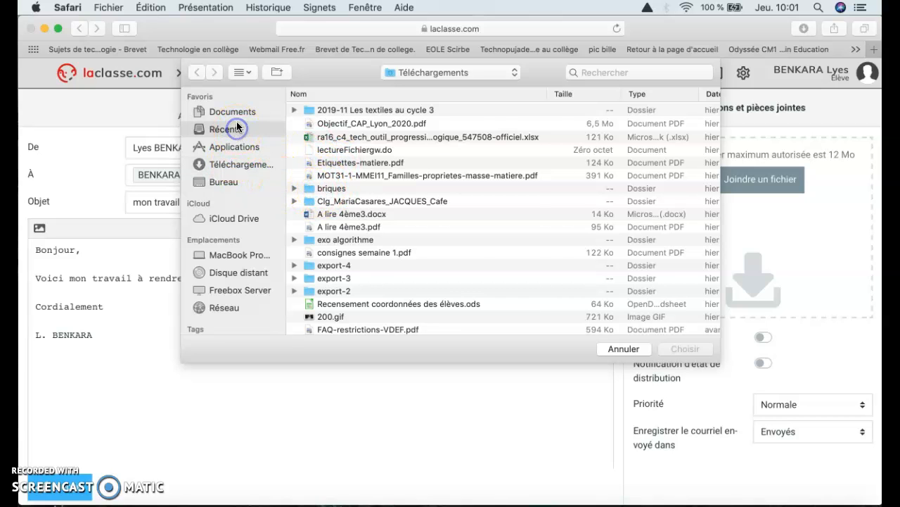
pyautogui.click(239, 117)
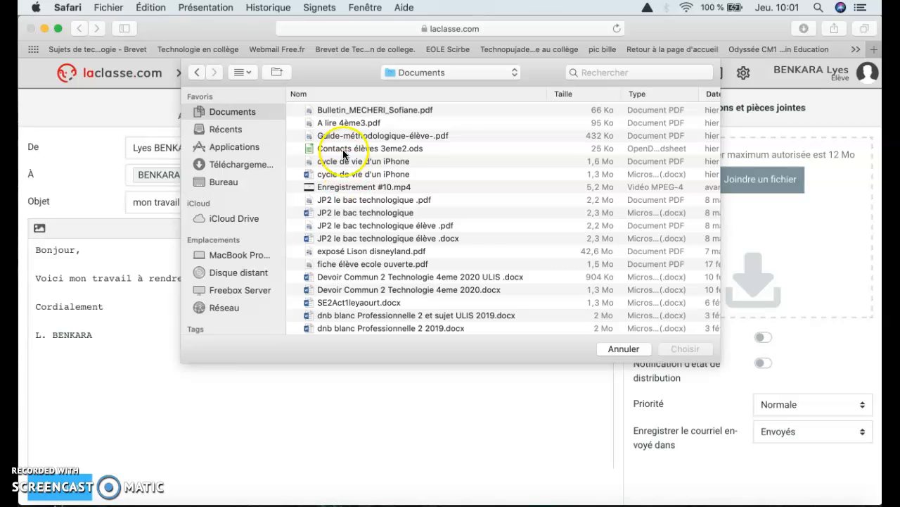
pyautogui.doubleClick(350, 124)
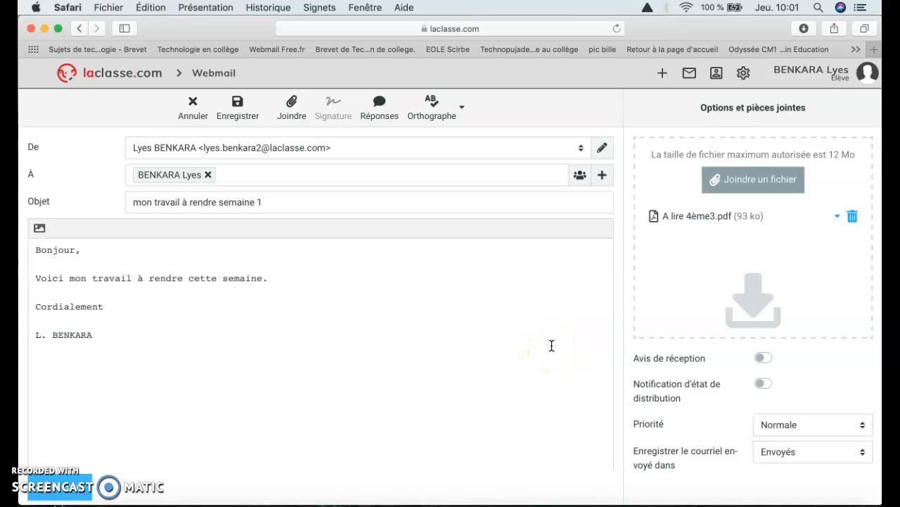
# - Turn on the Avis de réception toggle in the options panel
pyautogui.scroll(-1, 552, 345)
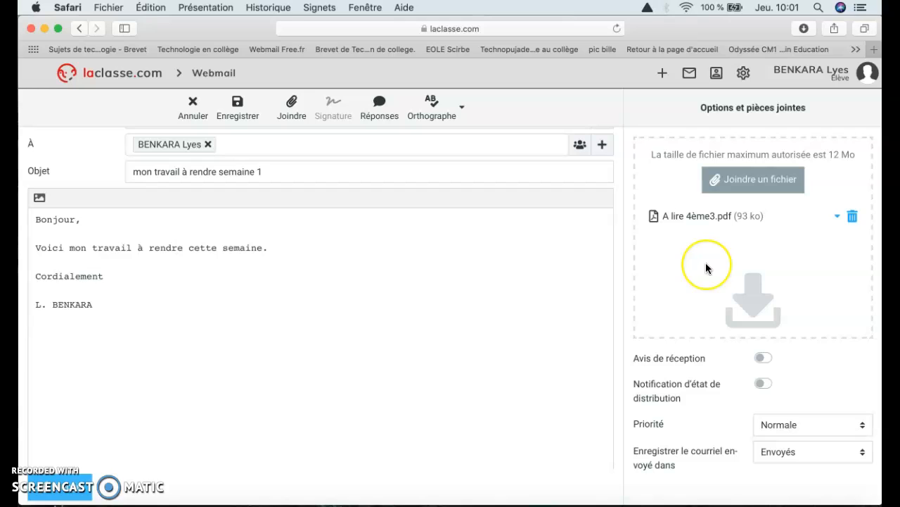
pyautogui.click(762, 358)
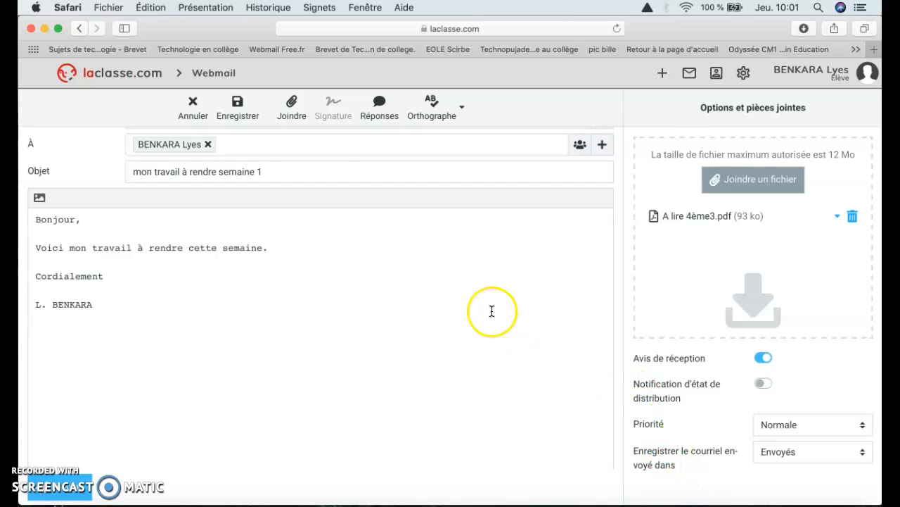
pyautogui.scroll(2, 293, 283)
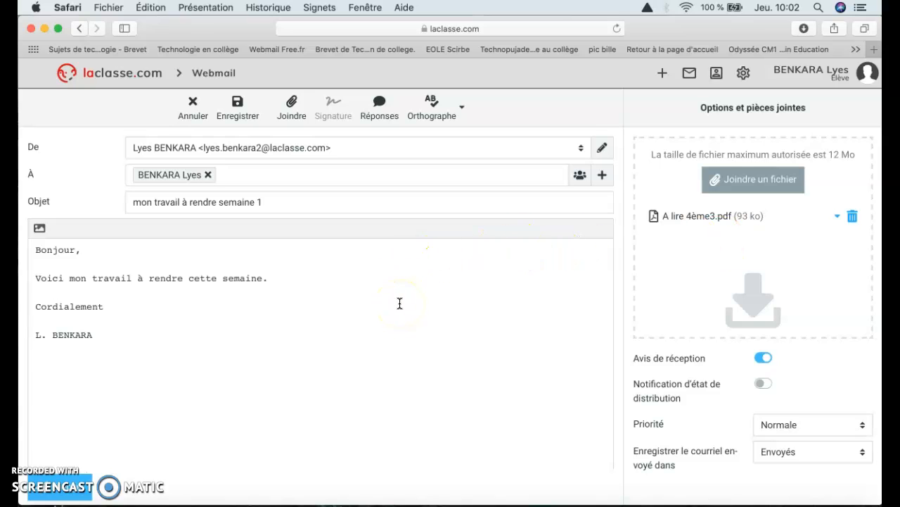
# - Send the message with Envoyer and return to Boîte de réception
pyautogui.click(78, 498)
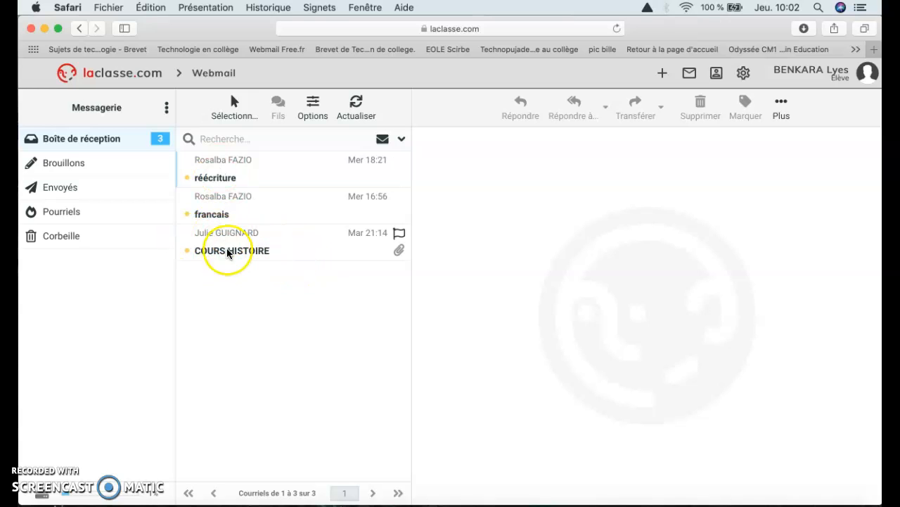
pyautogui.click(111, 141)
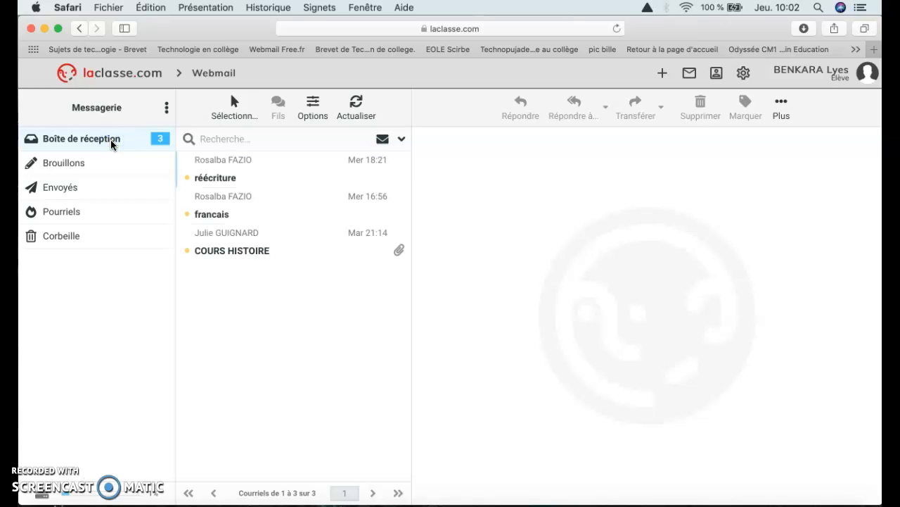
# - Open the COURS HISTOIRE message and scroll through its PDF attachments and instructions
pyautogui.click(258, 253)
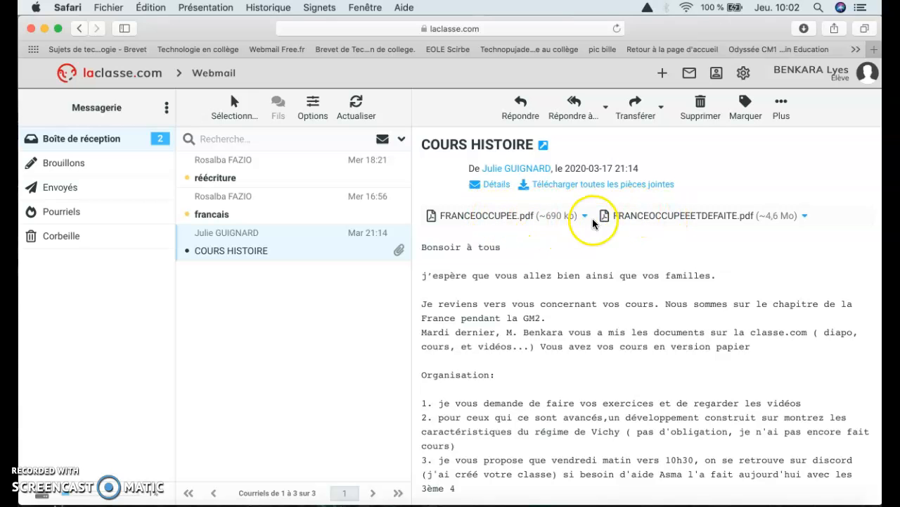
pyautogui.scroll(-3, 540, 351)
pyautogui.scroll(-6, 540, 351)
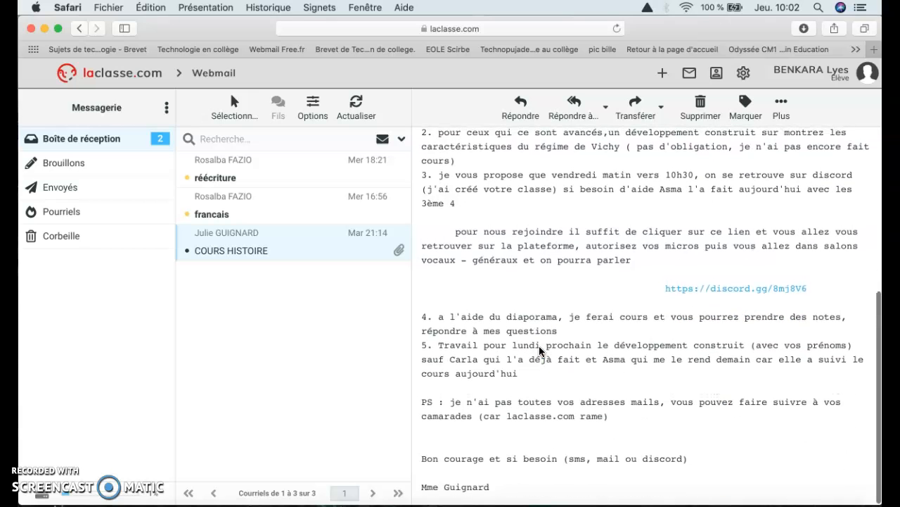
pyautogui.scroll(10, 539, 350)
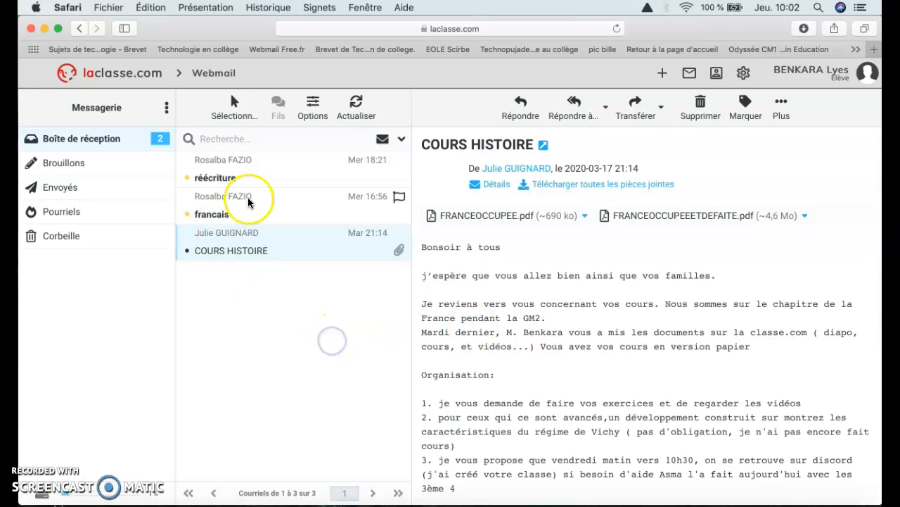